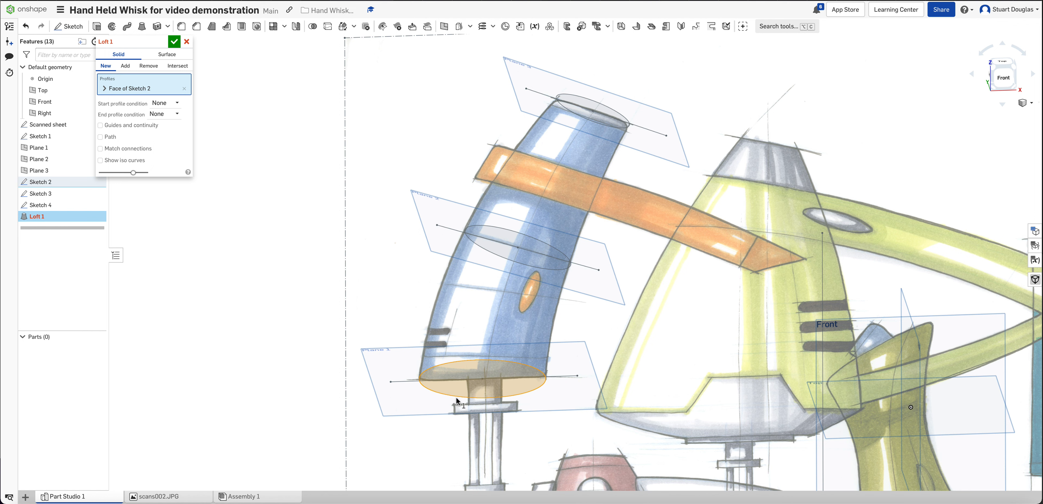
Step: Add the middle circle of Sketch 3 and the upper circle of Sketch 4 as further profiles of the handle loft
{"action": "left_click", "coordinate": [485, 249]}
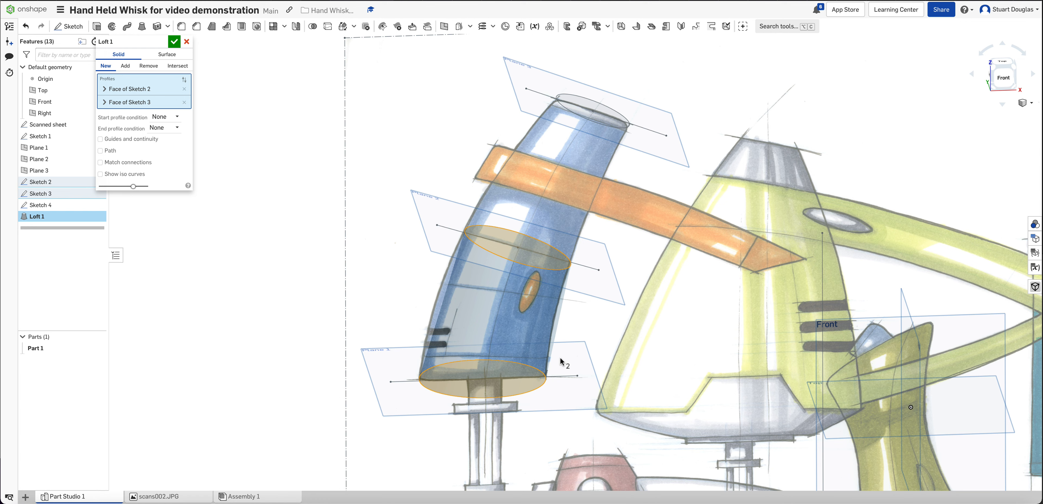
{"action": "right_click_drag", "start_coordinate": [569, 353], "coordinate": [562, 333]}
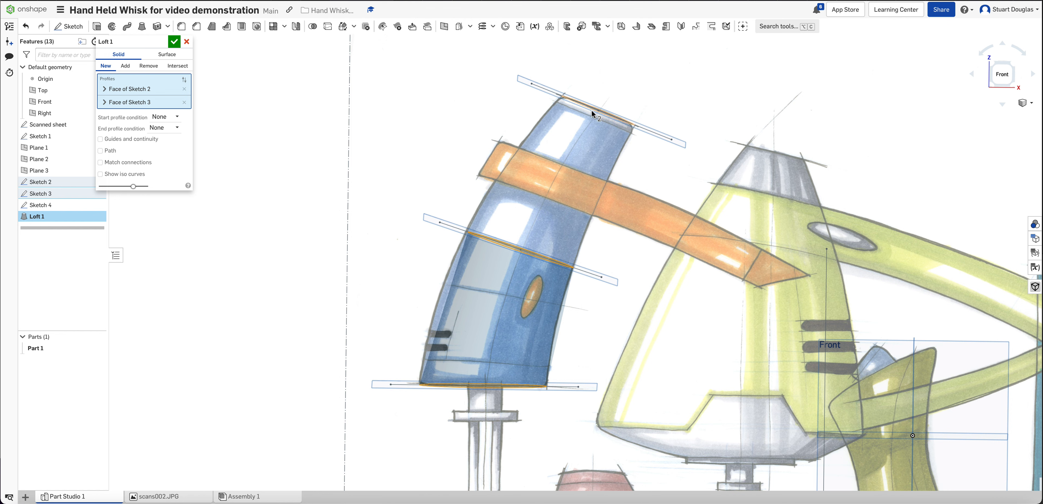
{"action": "right_click_drag", "start_coordinate": [617, 85], "coordinate": [617, 91]}
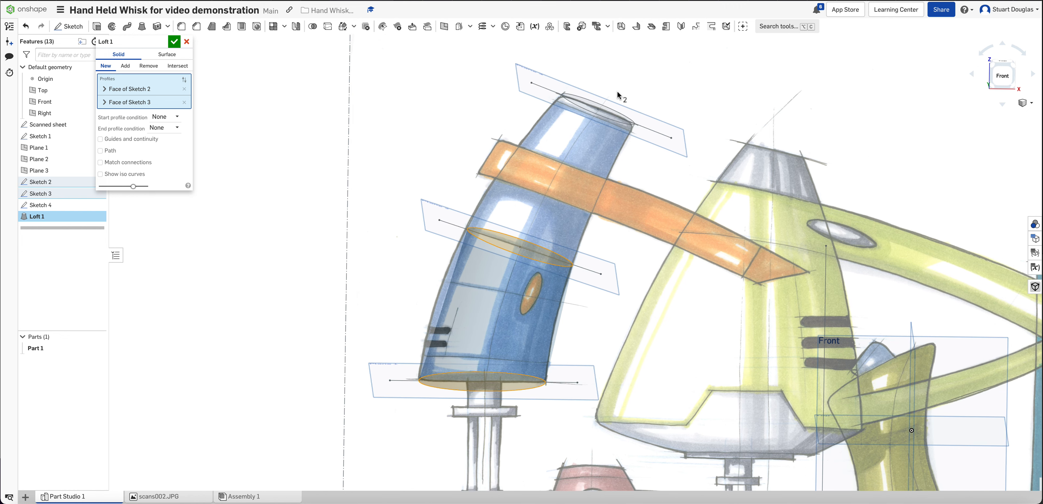
{"action": "left_click", "coordinate": [587, 109]}
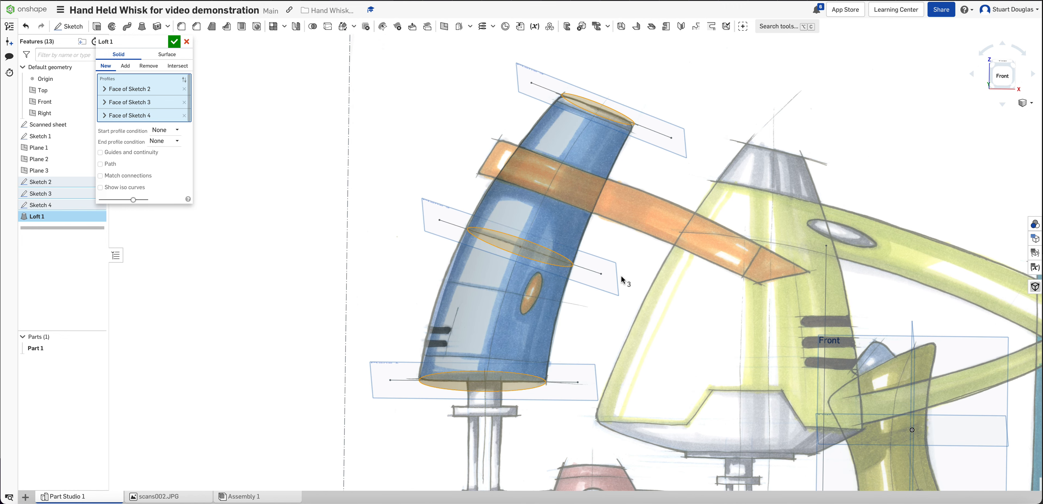
Step: Set the loft's start profile condition to Normal to profile
{"action": "key", "text": "shift+1"}
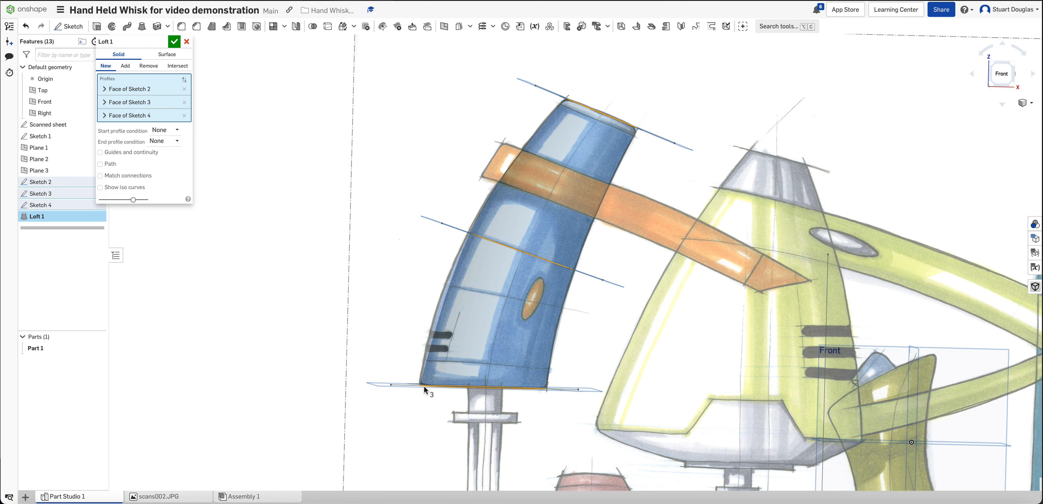
{"action": "scroll", "coordinate": [471, 280], "scroll_direction": "down", "scroll_amount": 8}
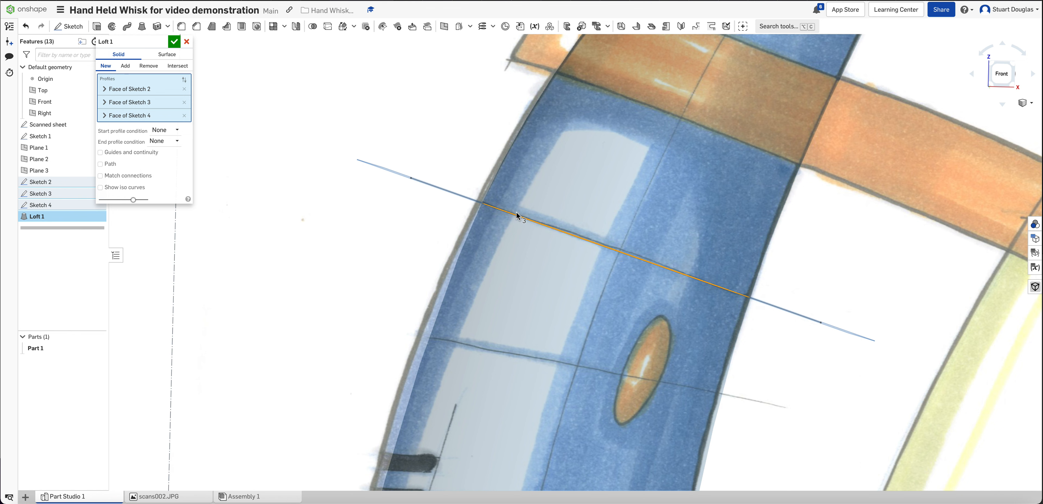
{"action": "scroll", "coordinate": [499, 223], "scroll_direction": "down", "scroll_amount": 5}
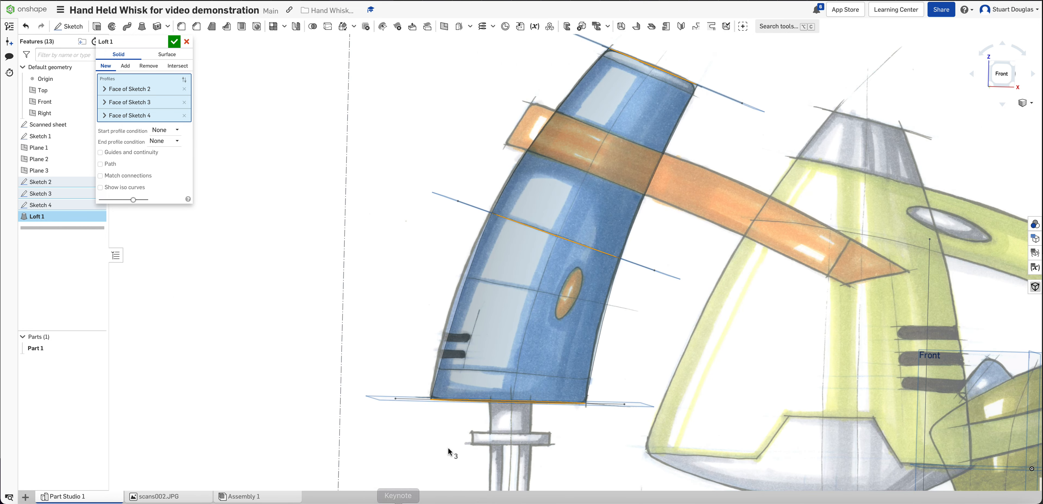
{"action": "scroll", "coordinate": [436, 397], "scroll_direction": "up", "scroll_amount": 2}
{"action": "scroll", "coordinate": [433, 409], "scroll_direction": "up", "scroll_amount": 4}
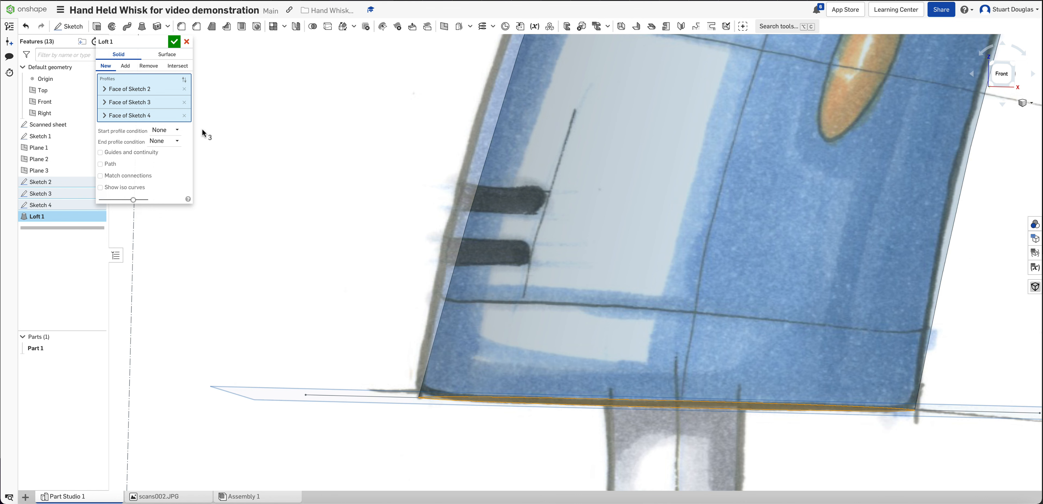
{"action": "left_click", "coordinate": [178, 130]}
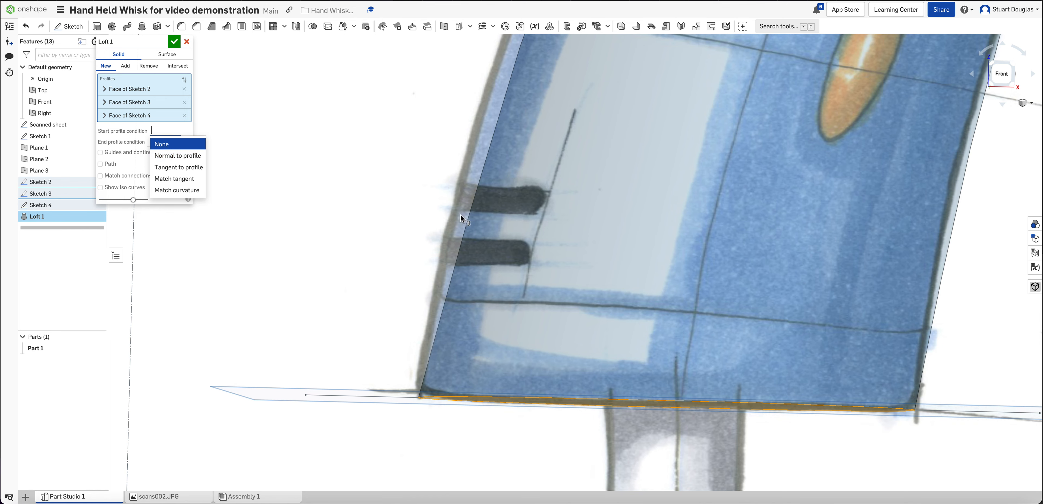
{"action": "scroll", "coordinate": [468, 268], "scroll_direction": "up", "scroll_amount": 2}
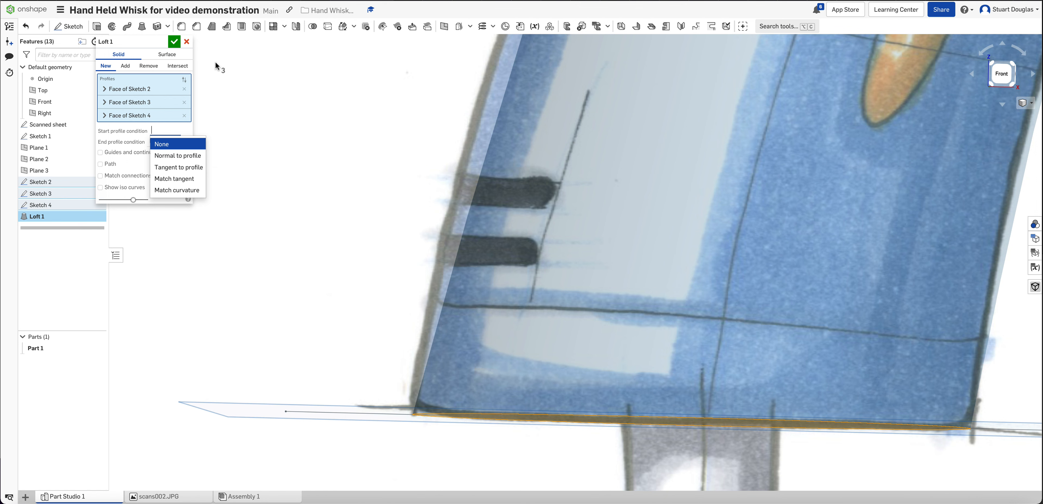
{"action": "left_click", "coordinate": [188, 160]}
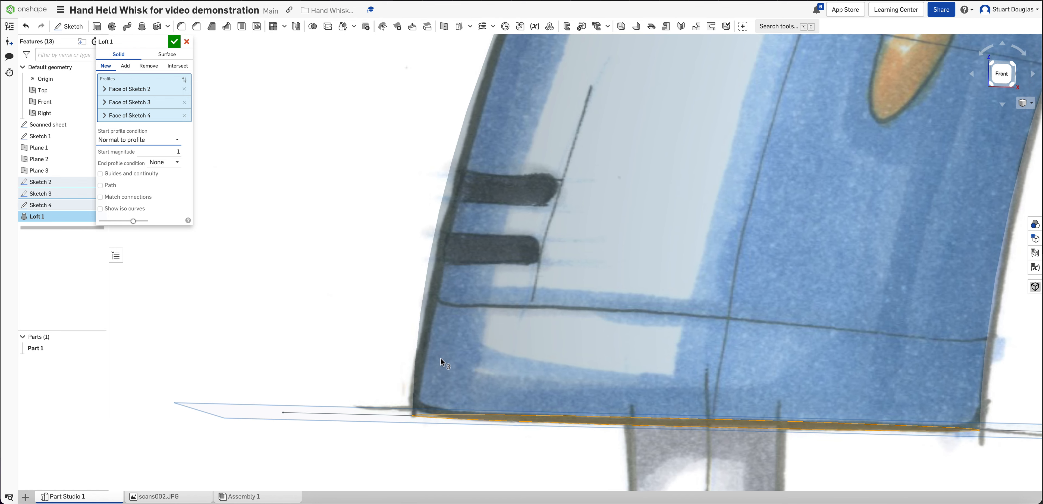
Step: Compare the loft's edges with the scanned handle drawing and accept the loft
{"action": "scroll", "coordinate": [440, 358], "scroll_direction": "up", "scroll_amount": 2}
{"action": "scroll", "coordinate": [440, 359], "scroll_direction": "down", "scroll_amount": 4}
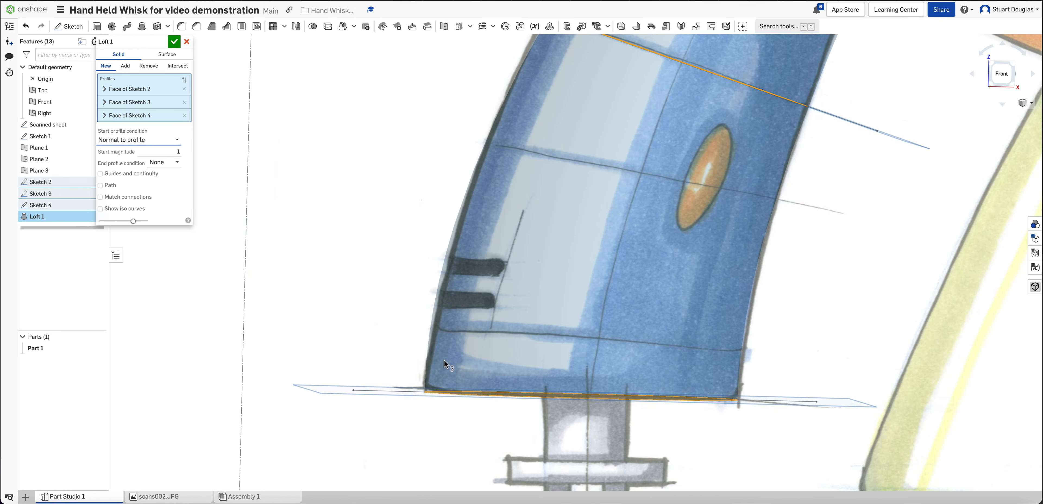
{"action": "scroll", "coordinate": [444, 360], "scroll_direction": "down", "scroll_amount": 1}
{"action": "scroll", "coordinate": [551, 97], "scroll_direction": "down", "scroll_amount": 5}
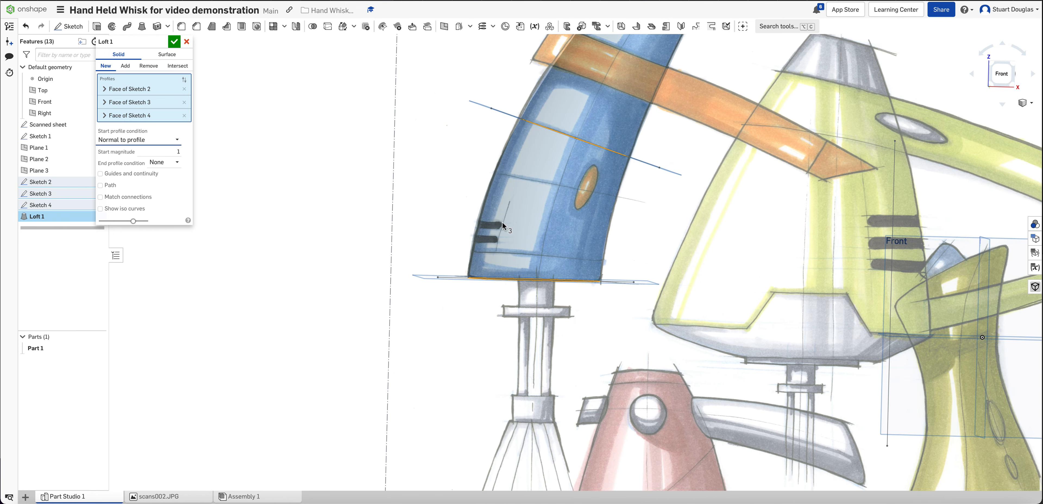
{"action": "middle_click_drag", "start_coordinate": [502, 221], "coordinate": [495, 285]}
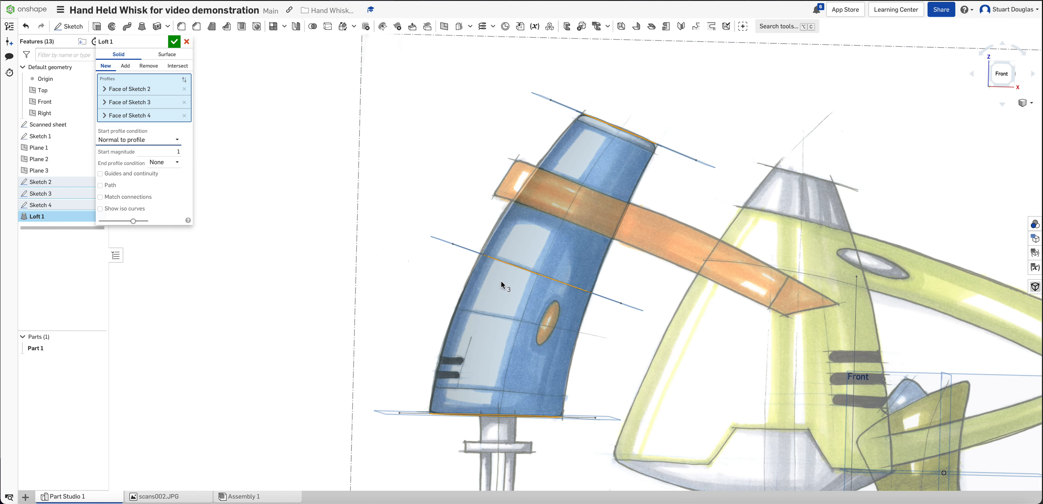
{"action": "scroll", "coordinate": [502, 276], "scroll_direction": "up", "scroll_amount": 2}
{"action": "scroll", "coordinate": [569, 152], "scroll_direction": "up", "scroll_amount": 4}
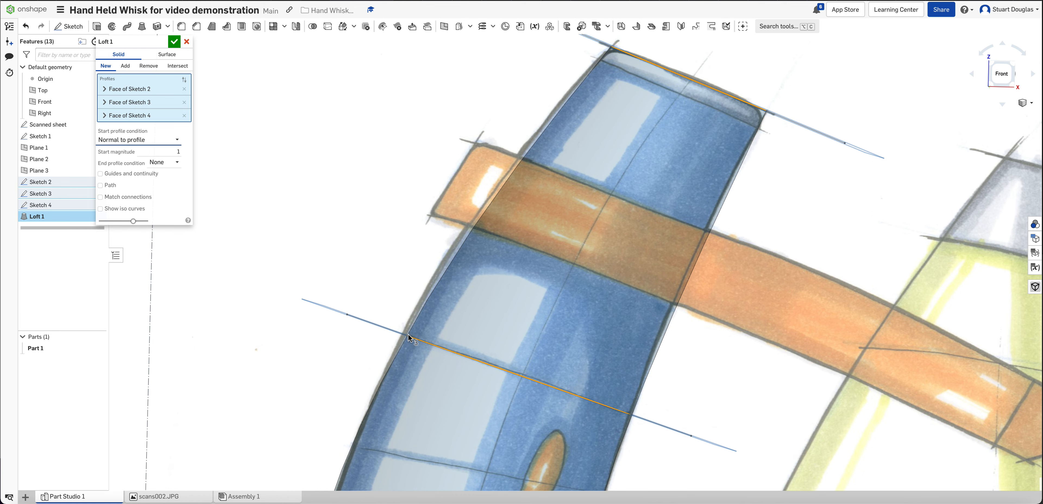
{"action": "right_click_drag", "start_coordinate": [478, 298], "coordinate": [476, 310]}
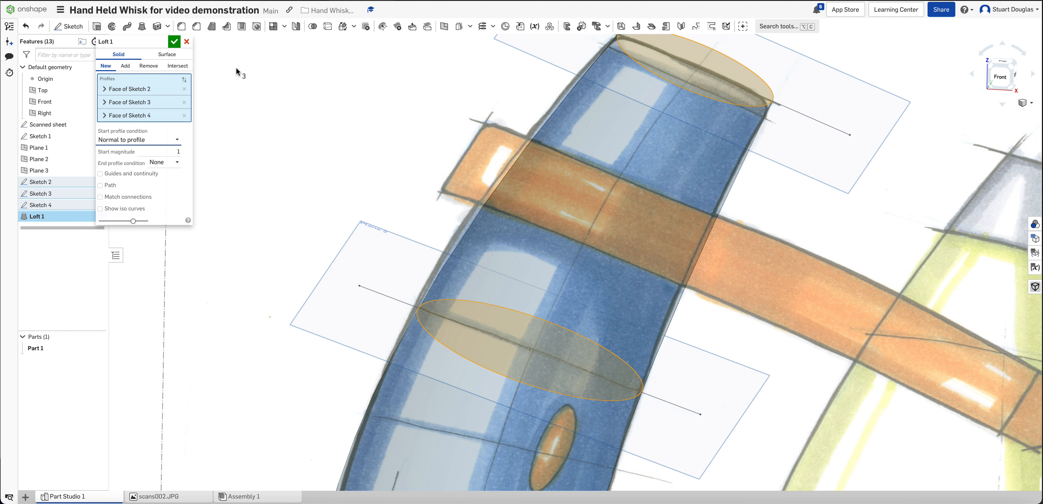
{"action": "left_click", "coordinate": [174, 41]}
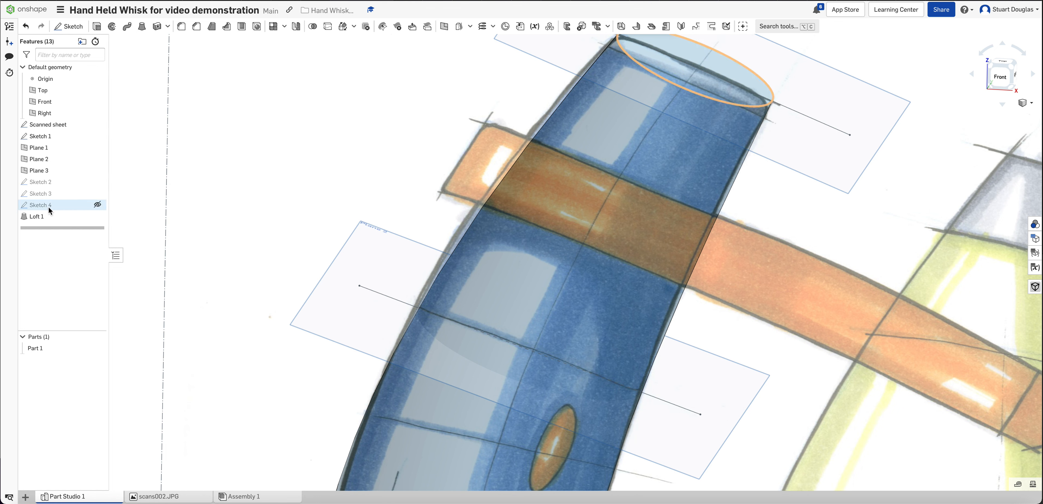
Step: Make the hidden profile sketches Sketch 2, Sketch 3 and Sketch 4 visible again
{"action": "left_click", "coordinate": [98, 205]}
{"action": "left_click", "coordinate": [98, 194], "text": "shift"}
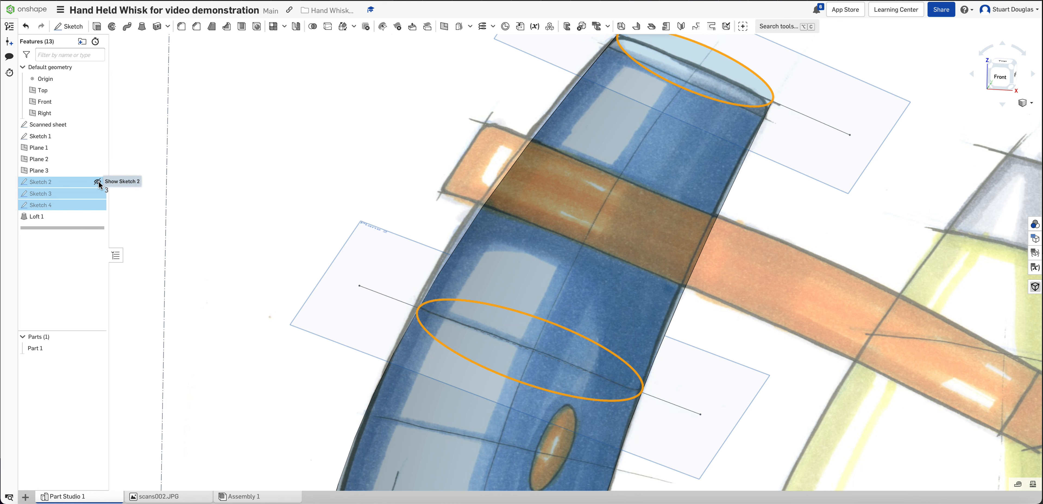
{"action": "left_click", "coordinate": [97, 183]}
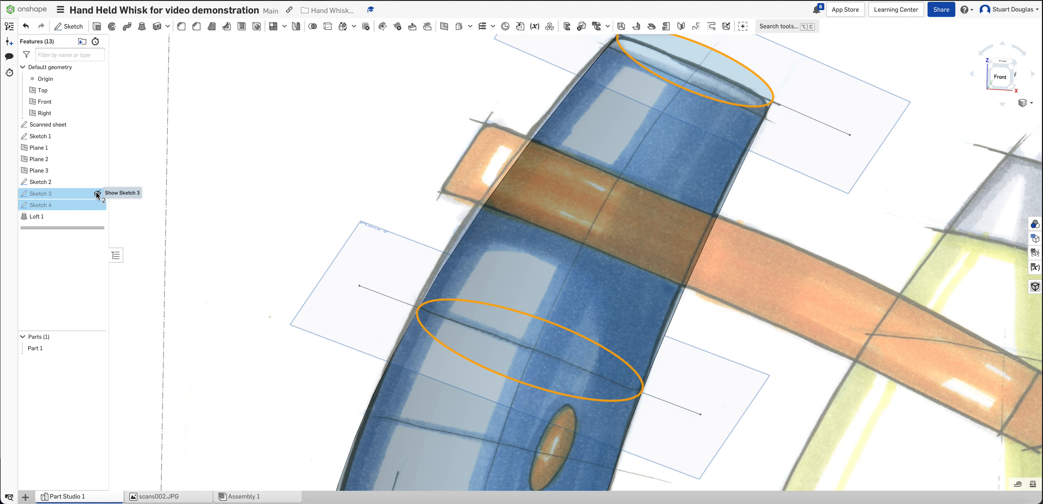
{"action": "left_click", "coordinate": [96, 193]}
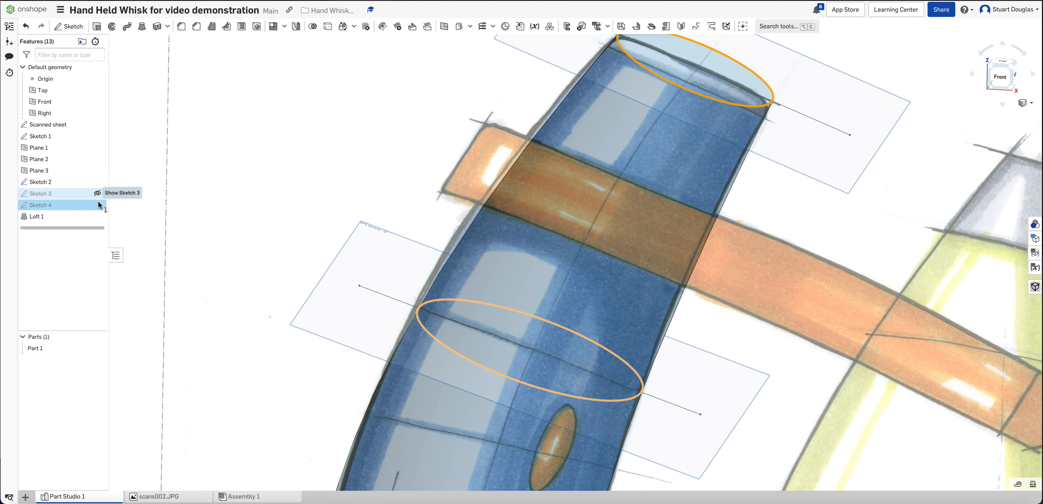
{"action": "left_click", "coordinate": [98, 205]}
{"action": "left_click", "coordinate": [100, 208]}
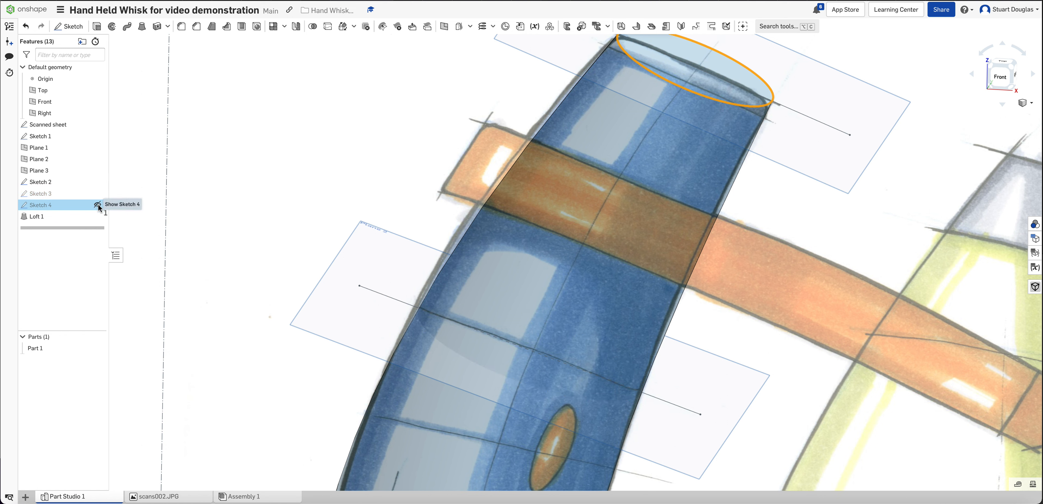
{"action": "left_click", "coordinate": [99, 208]}
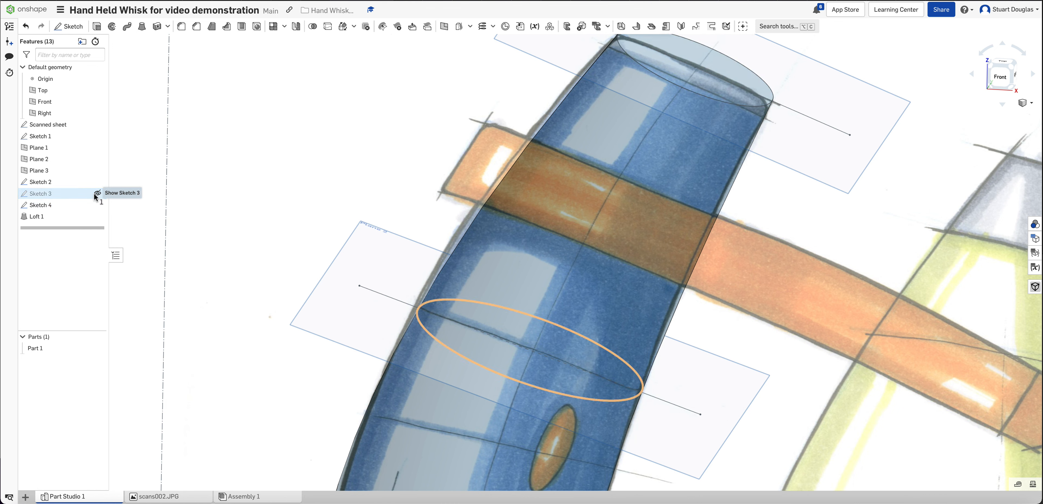
{"action": "left_click", "coordinate": [97, 196]}
{"action": "left_click", "coordinate": [97, 195]}
{"action": "left_click", "coordinate": [97, 195]}
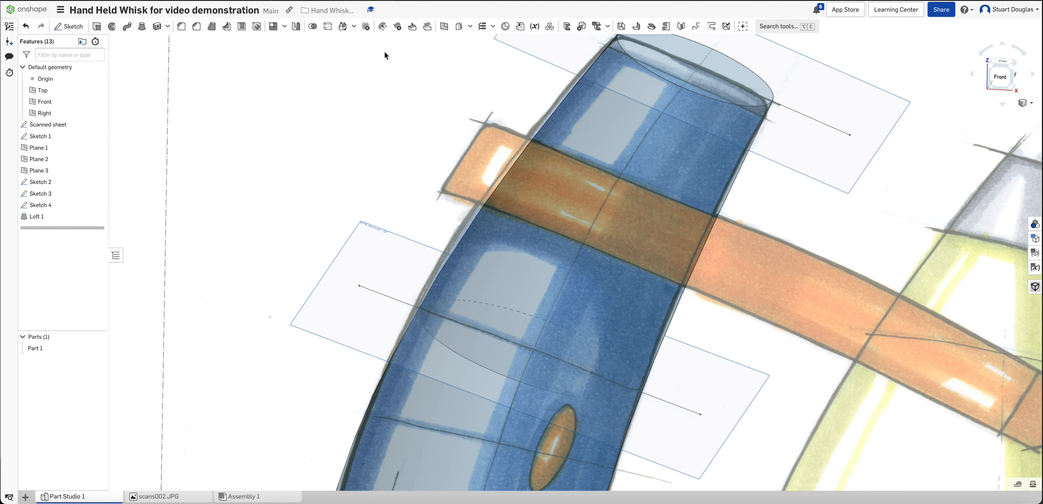
Step: Edit Sketch 3 on Plane 2 and set the middle profile circle's diameter to 89
{"action": "right_click", "coordinate": [465, 360]}
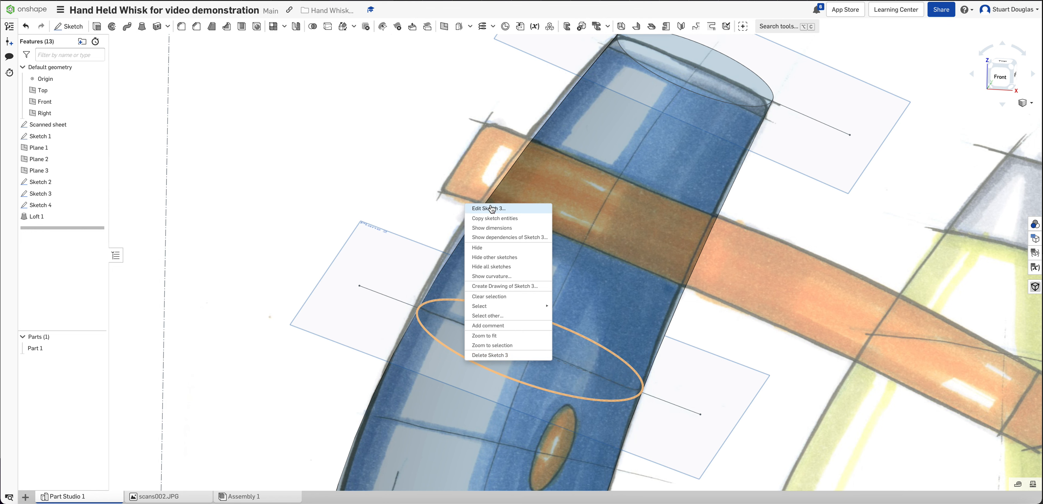
{"action": "left_click", "coordinate": [511, 209]}
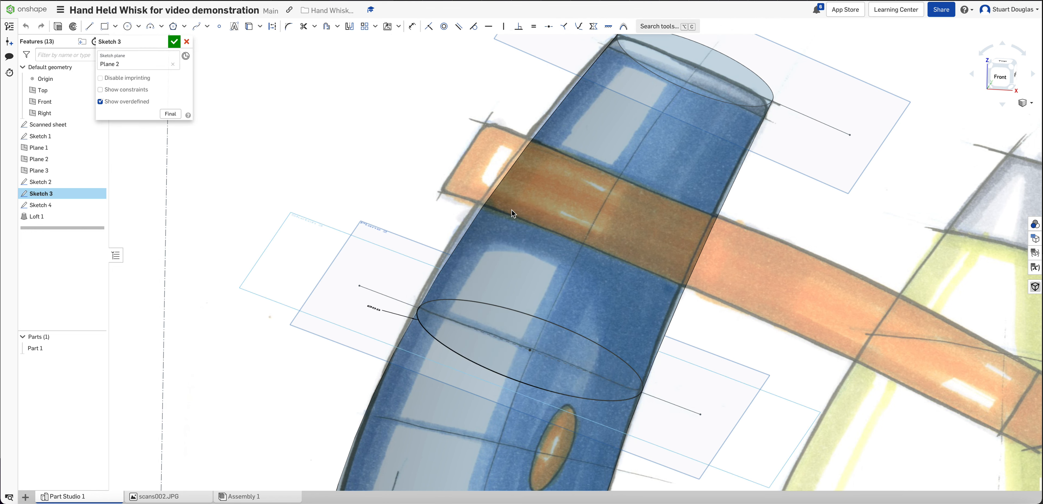
{"action": "right_click_drag", "start_coordinate": [473, 284], "coordinate": [472, 299]}
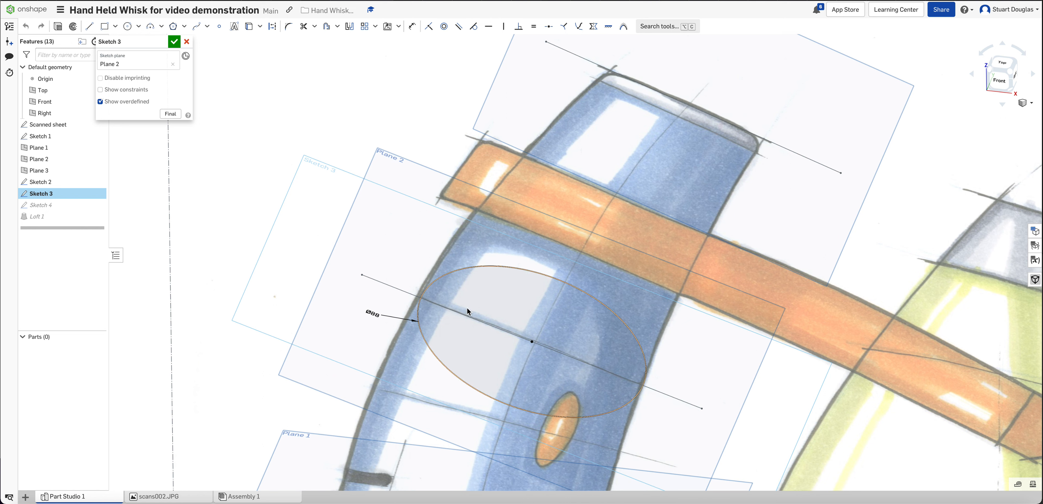
{"action": "double_click", "coordinate": [375, 318]}
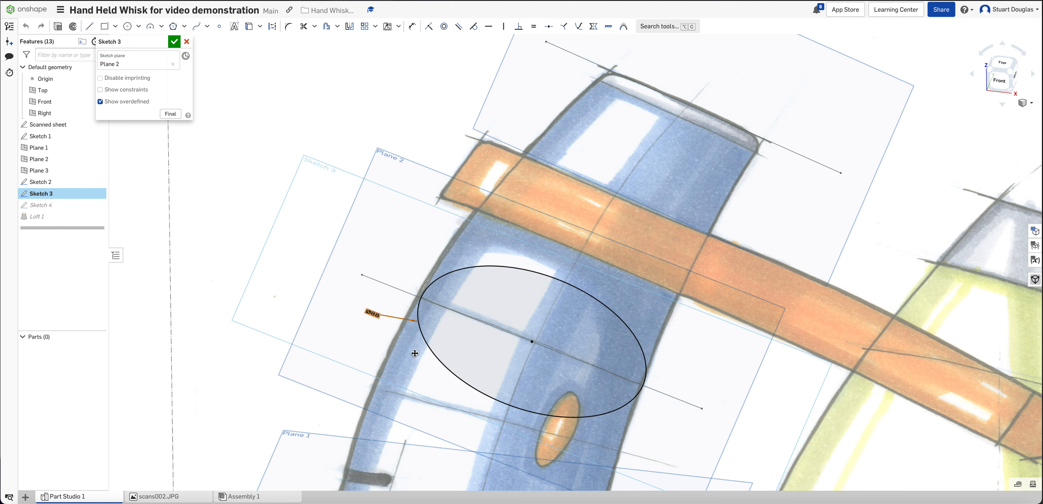
{"action": "type", "text": "8"}
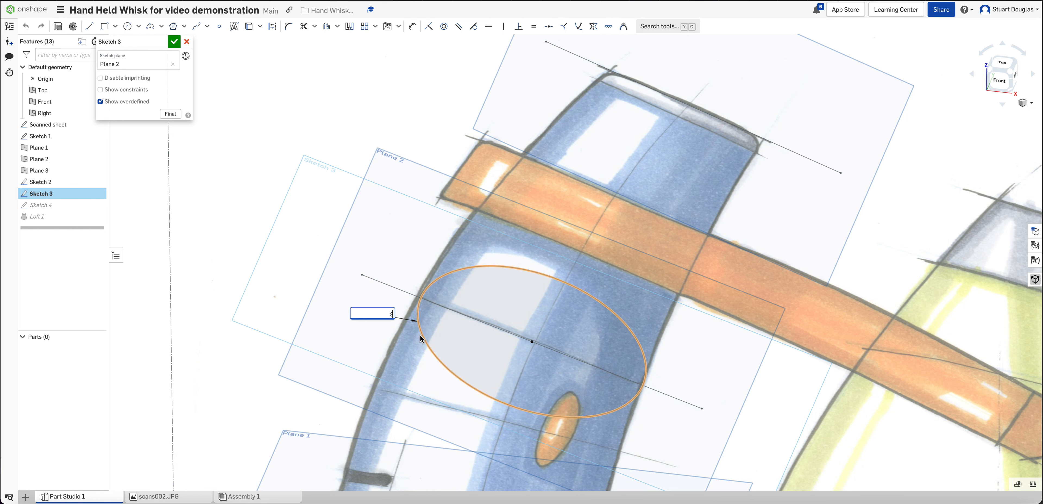
{"action": "type", "text": "9"}
{"action": "key", "text": "Return"}
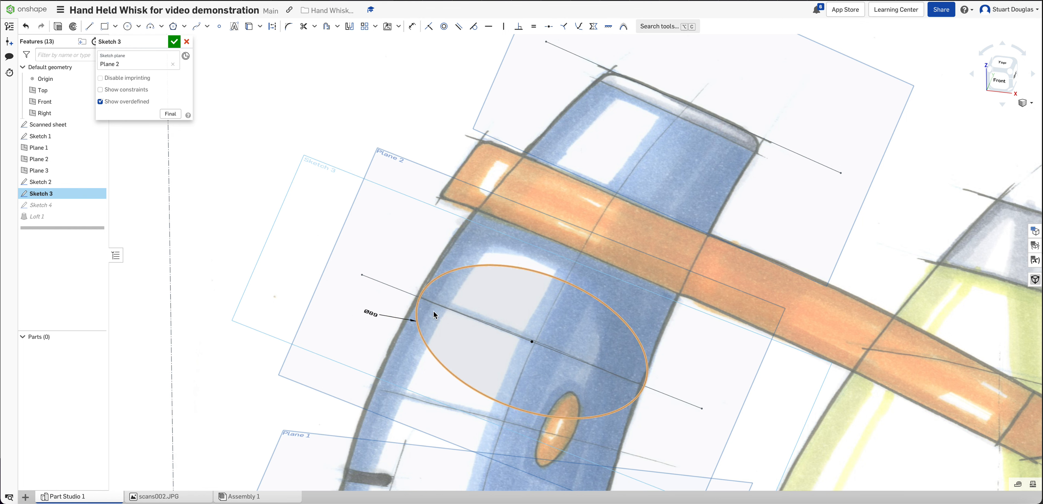
Step: Delete the constraint at the middle circle's centre, shift the centre slightly towards the handle's left edge and finish Sketch 3
{"action": "scroll", "coordinate": [507, 340], "scroll_direction": "up", "scroll_amount": 2}
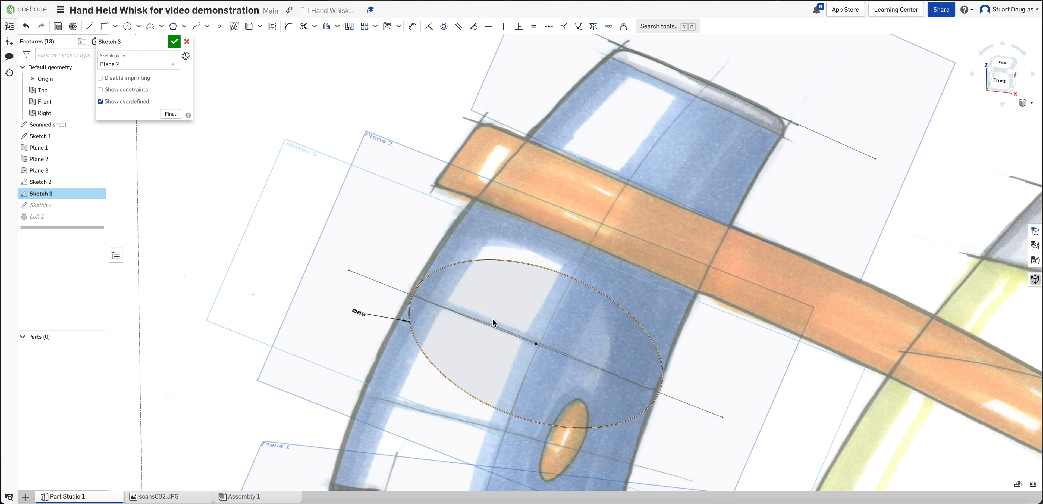
{"action": "scroll", "coordinate": [507, 341], "scroll_direction": "up", "scroll_amount": 2}
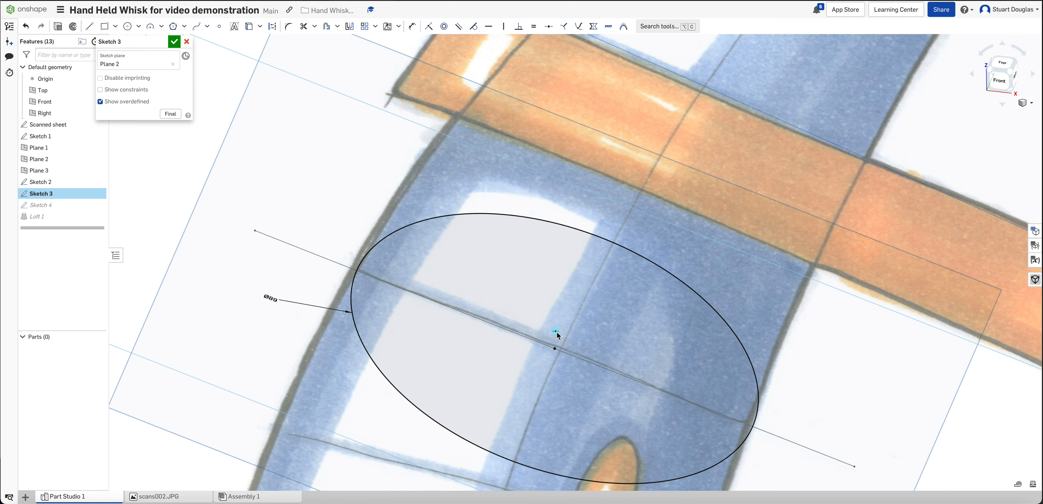
{"action": "left_click", "coordinate": [556, 332]}
{"action": "key", "text": "Delete"}
{"action": "left_click_drag", "start_coordinate": [554, 349], "coordinate": [549, 347]}
{"action": "left_click_drag", "start_coordinate": [550, 346], "coordinate": [550, 347]}
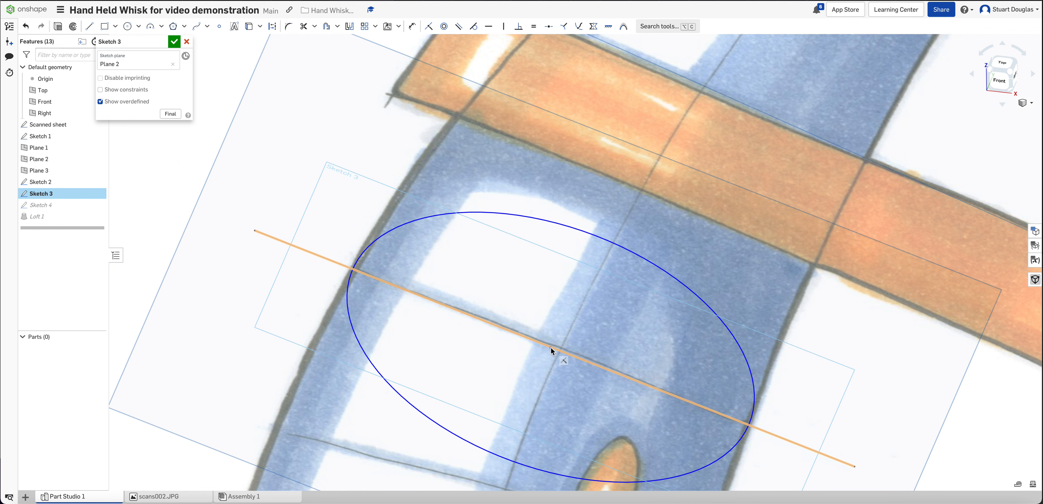
{"action": "left_click_drag", "start_coordinate": [550, 347], "coordinate": [551, 346]}
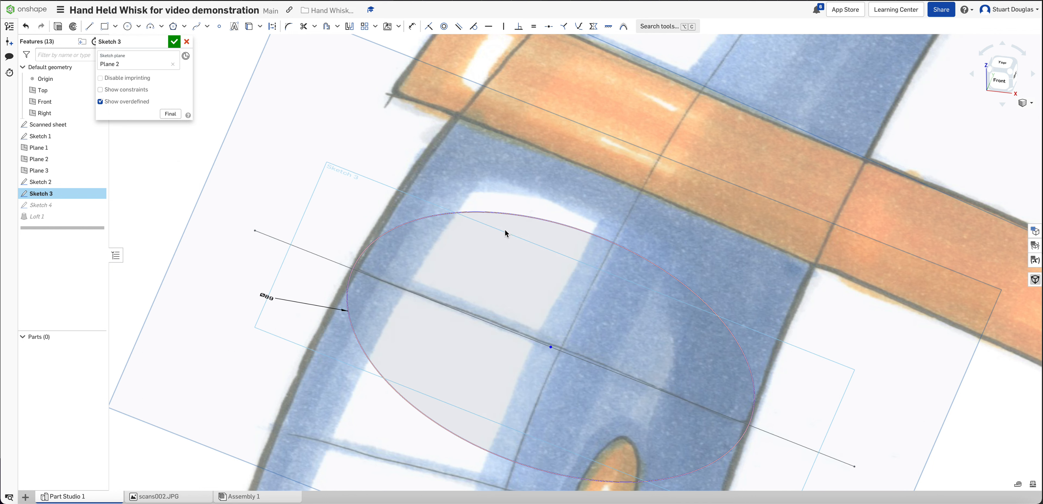
{"action": "left_click", "coordinate": [174, 42]}
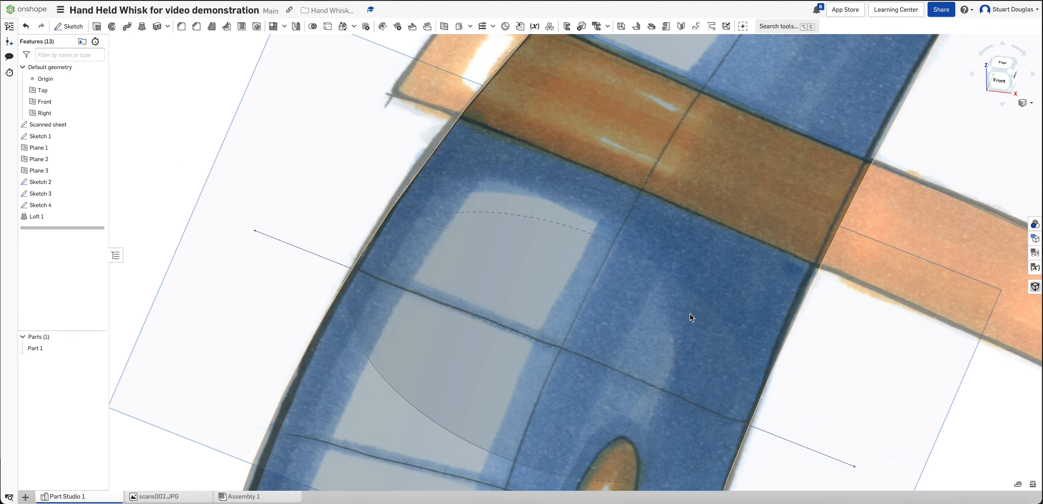
{"action": "scroll", "coordinate": [602, 301], "scroll_direction": "down", "scroll_amount": 3}
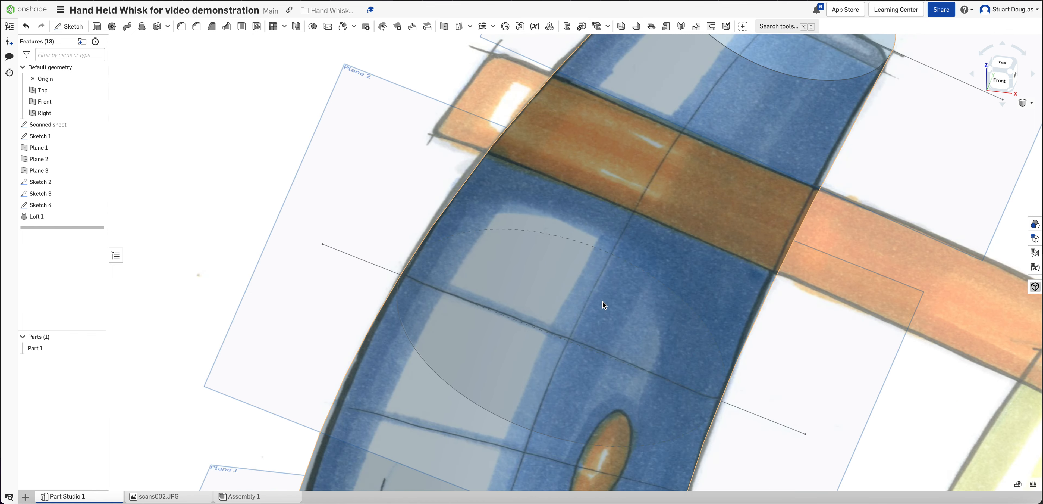
Step: Examine how the loft's upper end and side edges line up with the scanned handle drawing
{"action": "scroll", "coordinate": [602, 302], "scroll_direction": "down", "scroll_amount": 4}
{"action": "right_click_drag", "start_coordinate": [615, 399], "coordinate": [628, 365]}
{"action": "scroll", "coordinate": [709, 168], "scroll_direction": "up", "scroll_amount": 4}
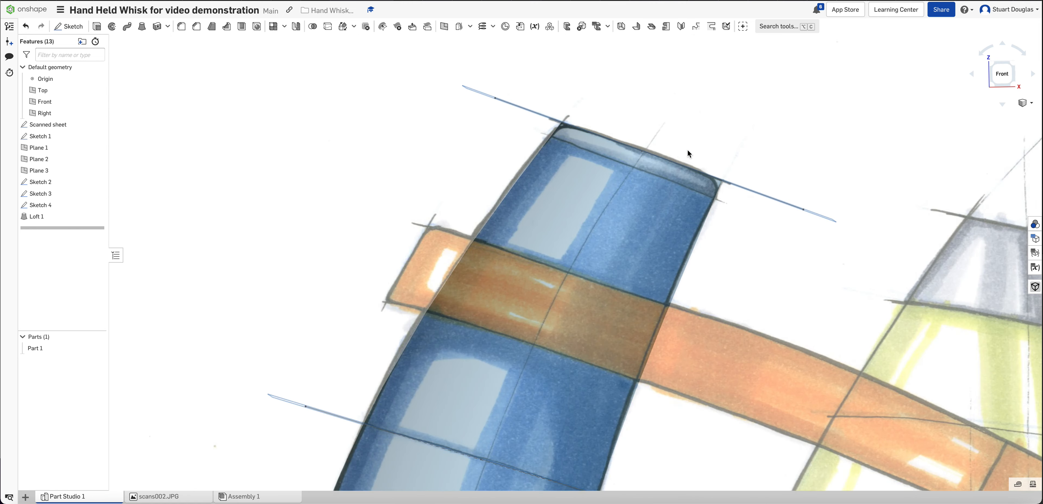
{"action": "mouse_move", "coordinate": [227, 499]}
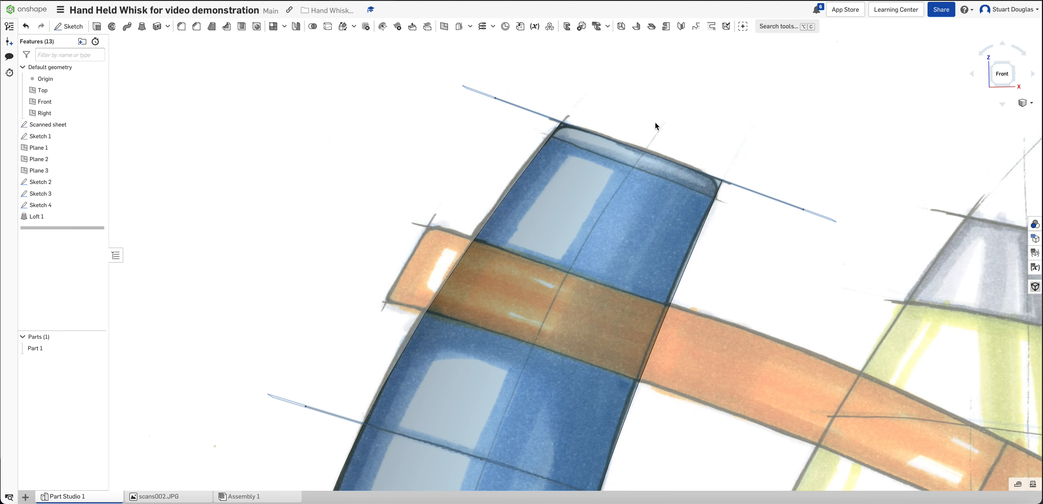
{"action": "scroll", "coordinate": [653, 127], "scroll_direction": "up", "scroll_amount": 3}
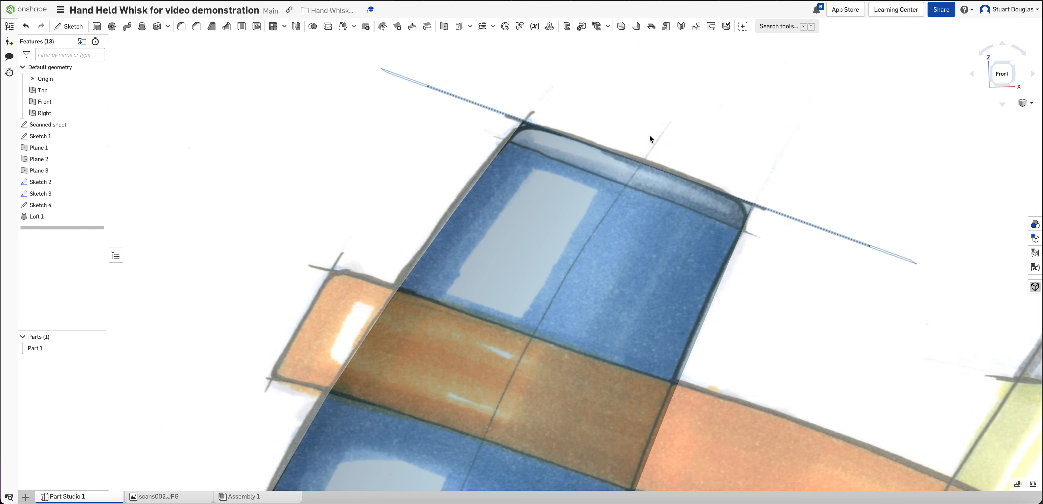
{"action": "scroll", "coordinate": [648, 140], "scroll_direction": "up", "scroll_amount": 3}
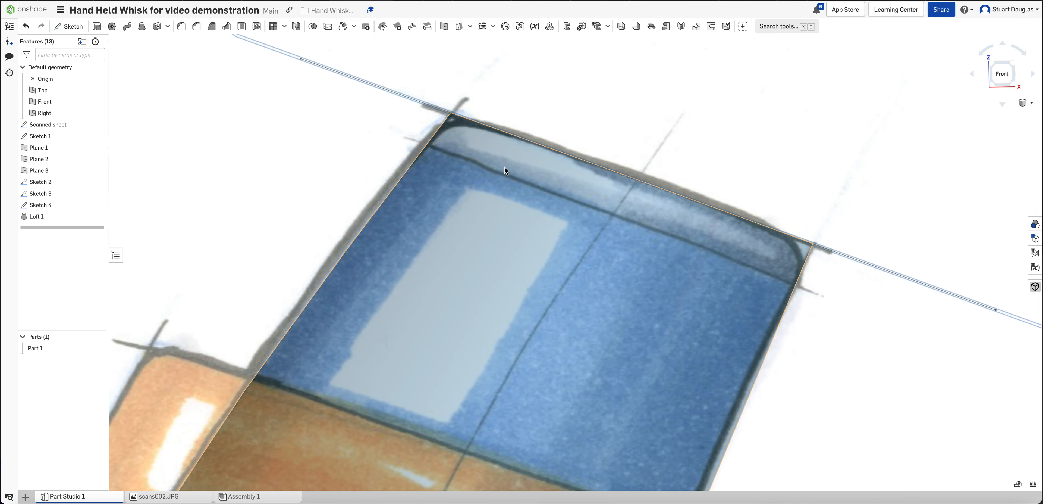
{"action": "left_click", "coordinate": [458, 116]}
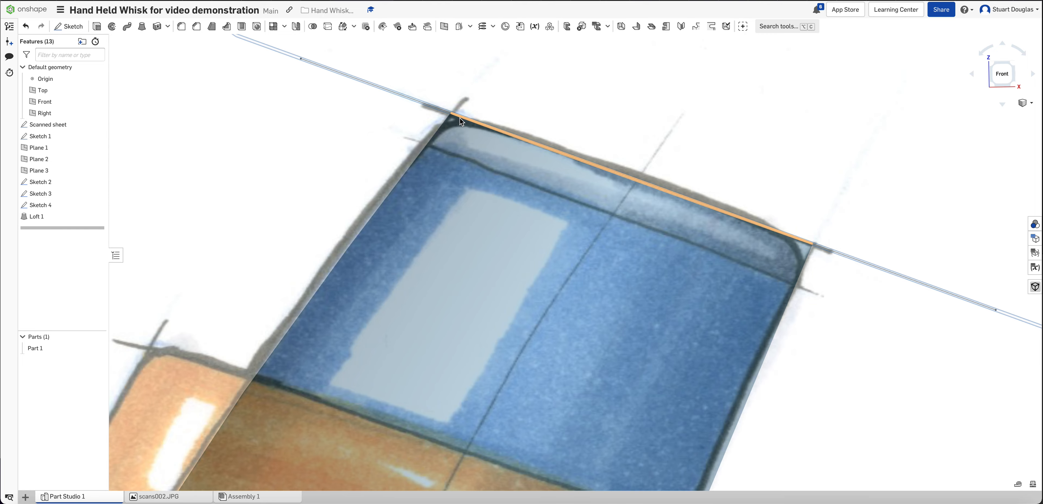
Step: Edit Sketch 4 on Plane 3, setting the profile circle's diameter to 63 and shifting its centre slightly towards the handle's left edge
{"action": "scroll", "coordinate": [464, 141], "scroll_direction": "down", "scroll_amount": 5}
{"action": "right_click_drag", "start_coordinate": [465, 144], "coordinate": [466, 177]}
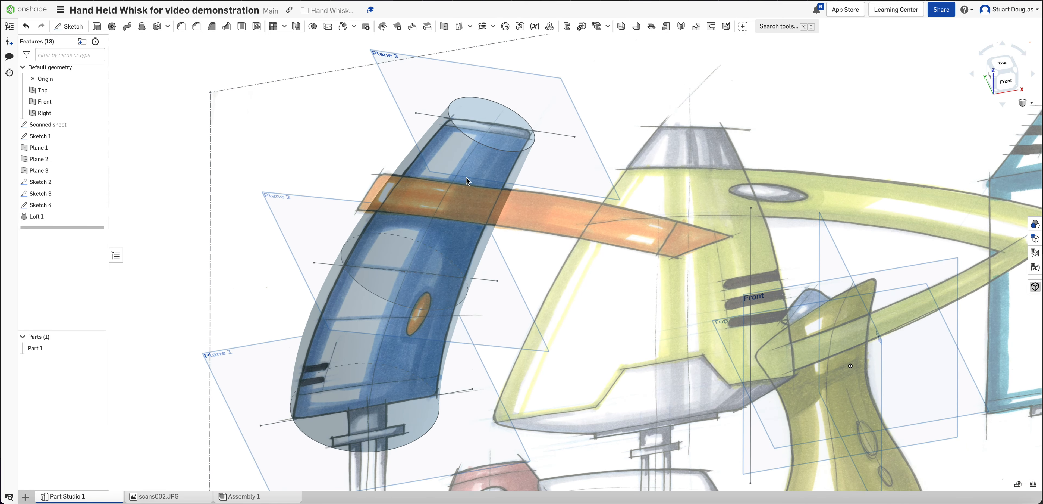
{"action": "right_click", "coordinate": [475, 98]}
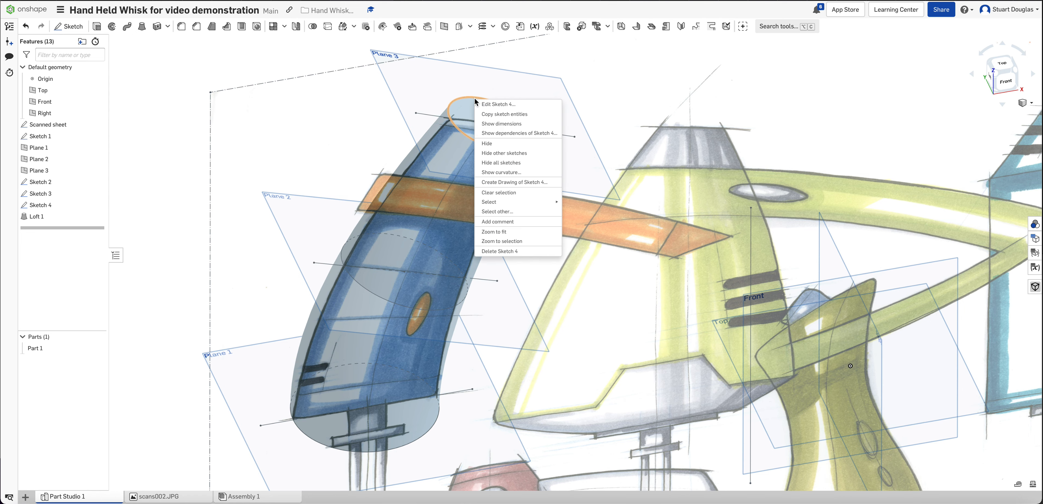
{"action": "left_click", "coordinate": [493, 107]}
{"action": "right_click_drag", "start_coordinate": [575, 95], "coordinate": [552, 102]}
{"action": "scroll", "coordinate": [397, 119], "scroll_direction": "up", "scroll_amount": 3}
{"action": "scroll", "coordinate": [411, 115], "scroll_direction": "up", "scroll_amount": 5}
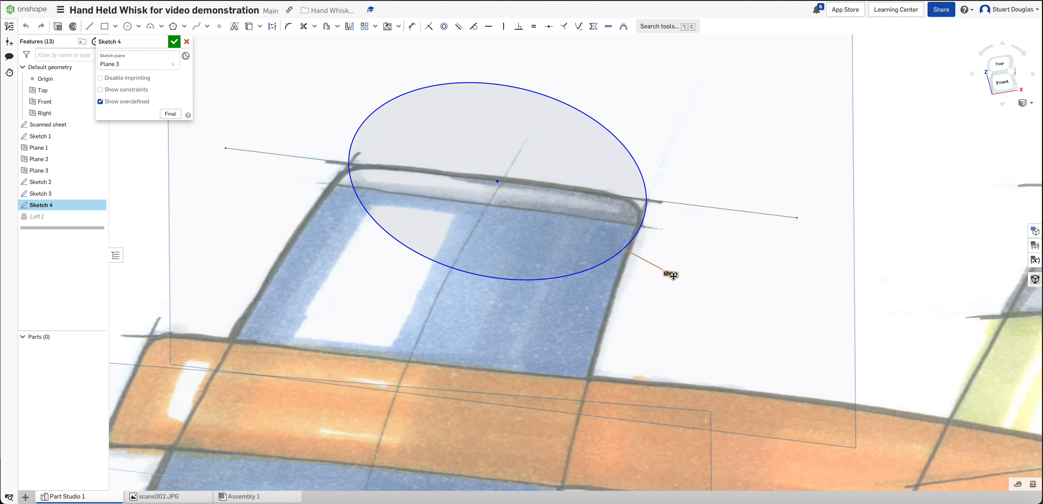
{"action": "double_click", "coordinate": [674, 276]}
{"action": "type", "text": "62"}
{"action": "key", "text": "Return"}
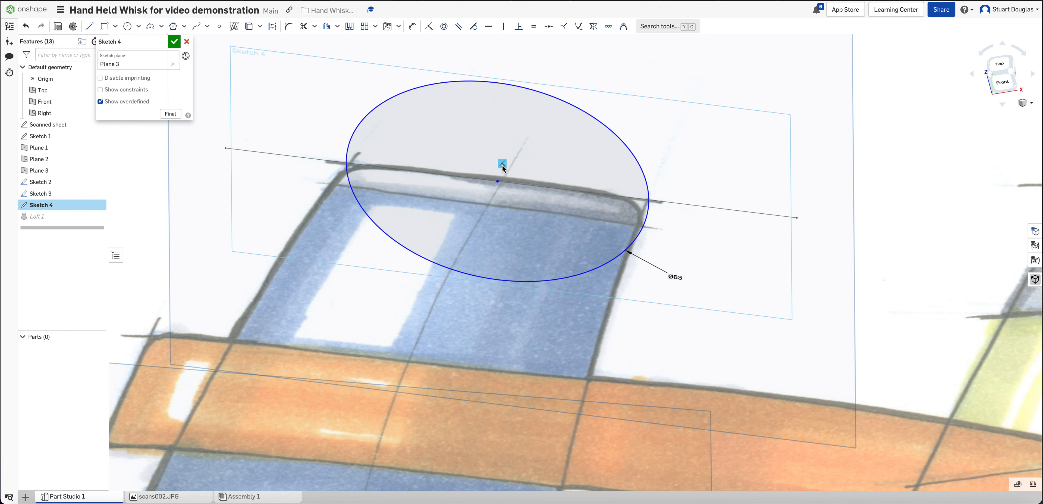
{"action": "left_click_drag", "start_coordinate": [498, 182], "coordinate": [495, 182]}
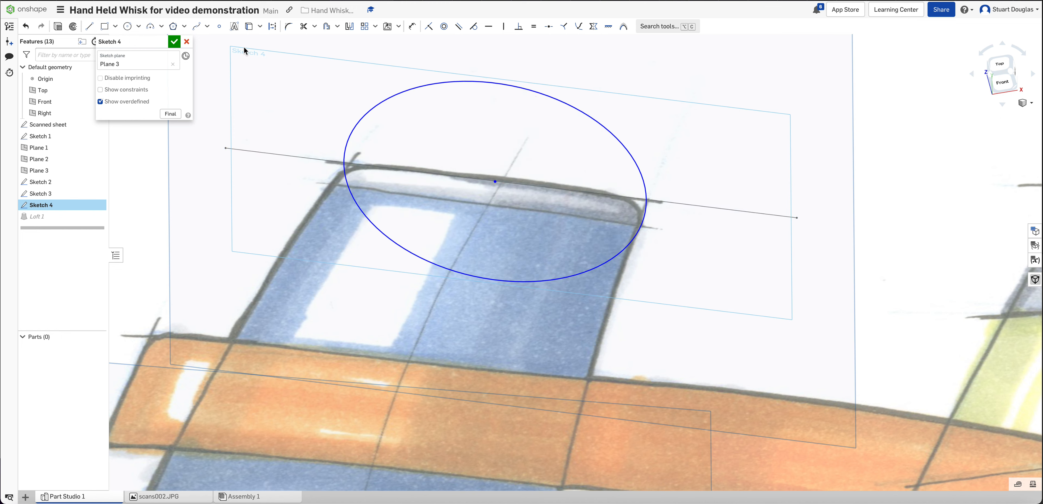
{"action": "left_click", "coordinate": [174, 41]}
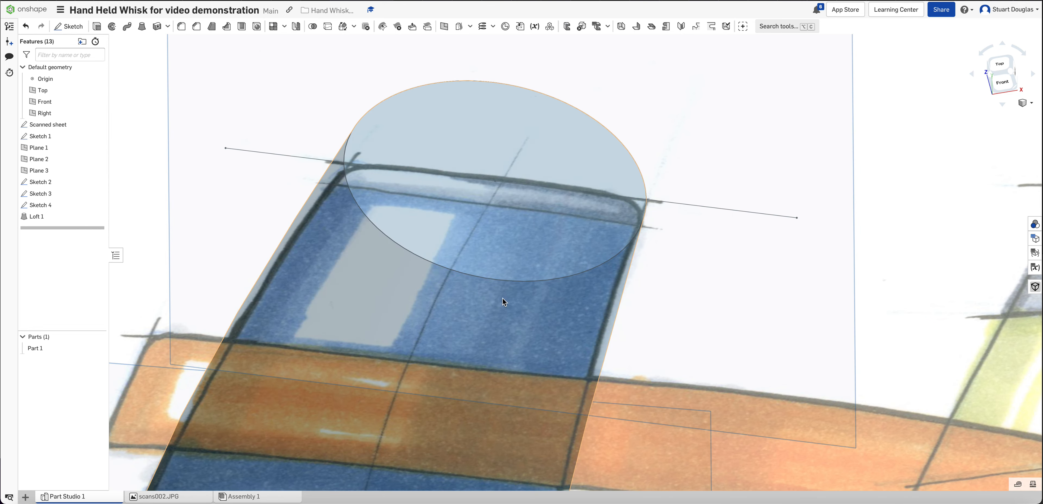
Step: Check the updated loft against the whole scanned handle drawing from the front and at an angle
{"action": "scroll", "coordinate": [505, 293], "scroll_direction": "up", "scroll_amount": 4}
{"action": "scroll", "coordinate": [505, 295], "scroll_direction": "down", "scroll_amount": 6}
{"action": "right_click_drag", "start_coordinate": [495, 327], "coordinate": [501, 276]}
{"action": "scroll", "coordinate": [301, 360], "scroll_direction": "down", "scroll_amount": 2}
{"action": "scroll", "coordinate": [375, 241], "scroll_direction": "down", "scroll_amount": 4}
{"action": "scroll", "coordinate": [379, 336], "scroll_direction": "down", "scroll_amount": 2}
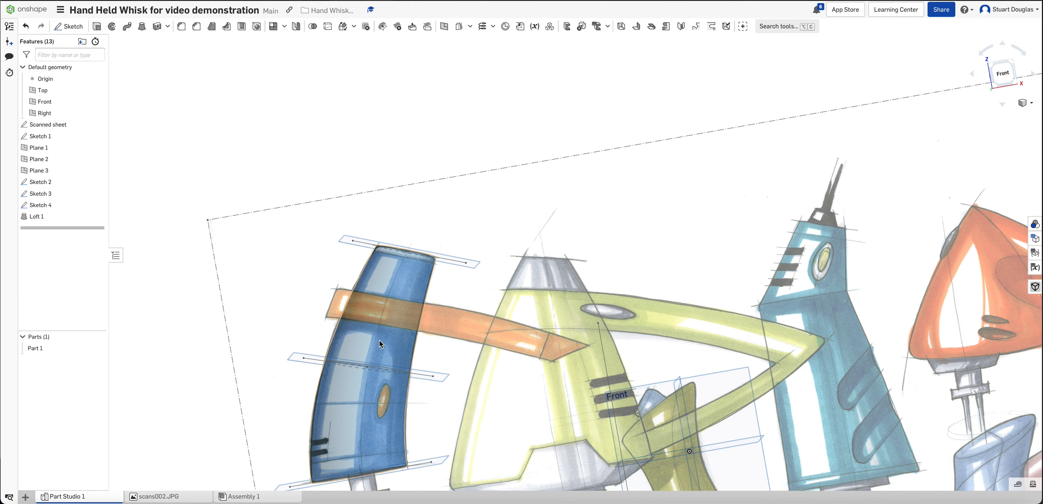
{"action": "scroll", "coordinate": [379, 336], "scroll_direction": "down", "scroll_amount": 2}
{"action": "mouse_move", "coordinate": [336, 461]}
{"action": "right_mouse_down"}
{"action": "mouse_move", "coordinate": [337, 424]}
{"action": "mouse_move", "coordinate": [346, 453]}
{"action": "mouse_move", "coordinate": [333, 468]}
{"action": "mouse_move", "coordinate": [351, 476]}
{"action": "right_mouse_up"}
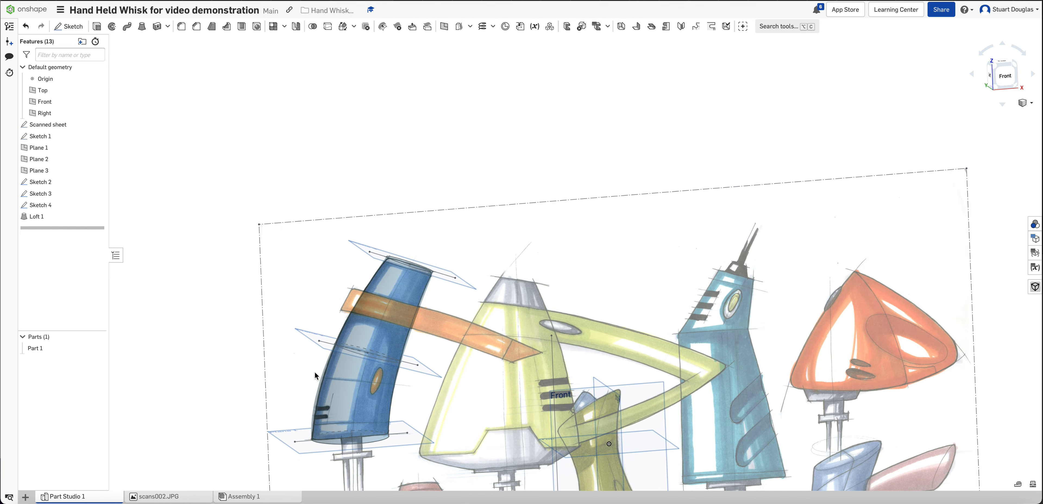
{"action": "scroll", "coordinate": [320, 456], "scroll_direction": "up", "scroll_amount": 5}
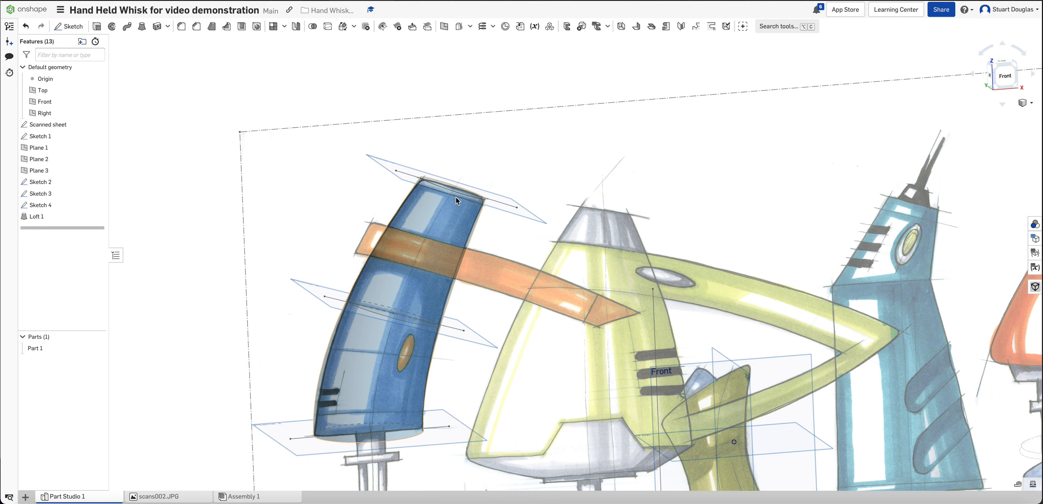
{"action": "right_click_drag", "start_coordinate": [485, 272], "coordinate": [387, 238]}
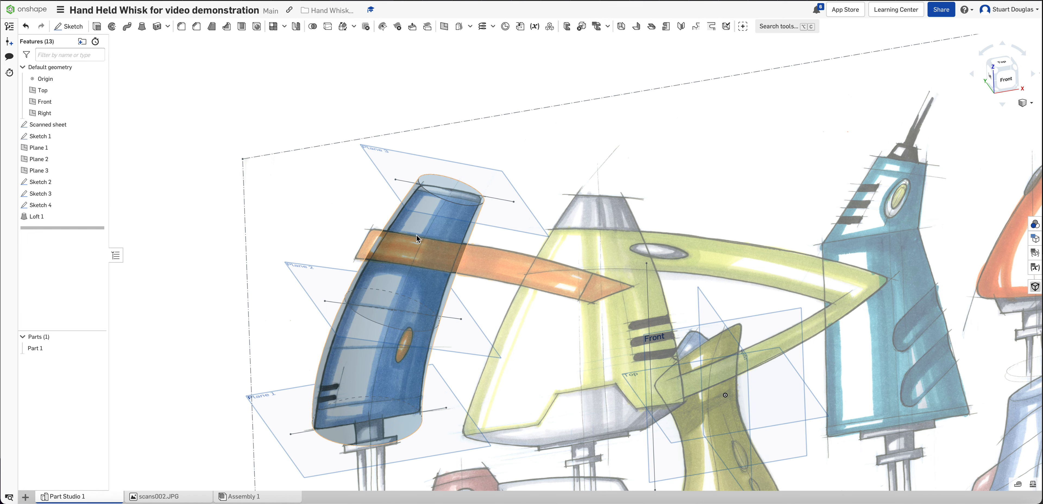
{"action": "mouse_move", "coordinate": [373, 376]}
{"action": "right_mouse_down"}
{"action": "mouse_move", "coordinate": [394, 376]}
{"action": "mouse_move", "coordinate": [388, 355]}
{"action": "mouse_move", "coordinate": [380, 379]}
{"action": "mouse_move", "coordinate": [389, 394]}
{"action": "right_mouse_up"}
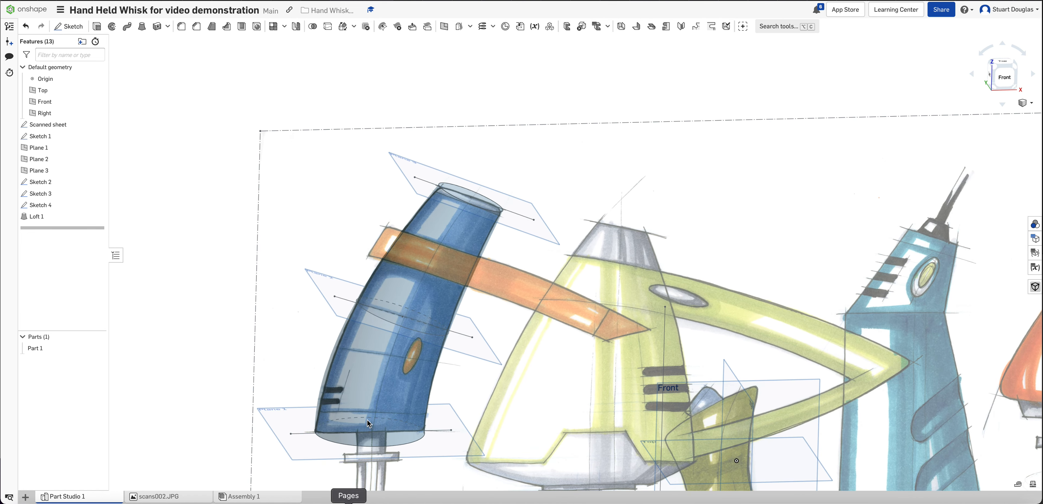